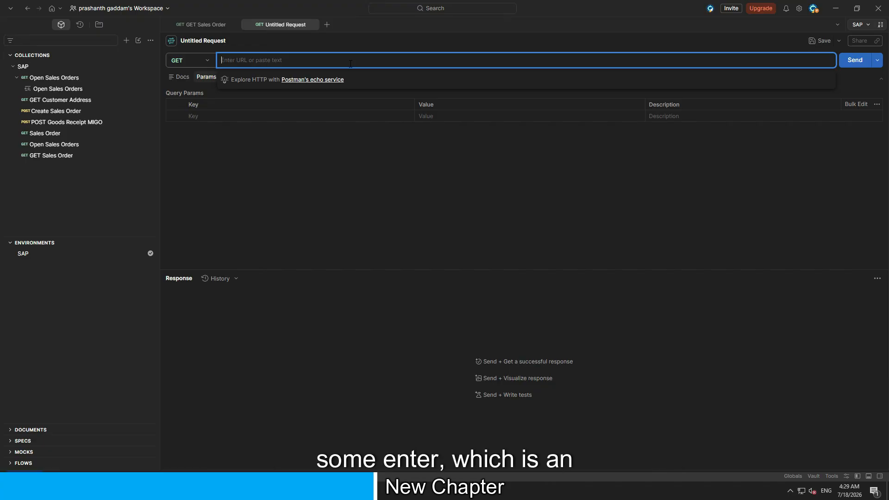
Enter the A_SalesOrder request URL of API_SALES_ORDER_SRV with the sales order number and $format=json, and review its parts
{"action": "type", "text": "http://s4h2025gen.nivedasoft.com:50000/sap/opu/odata/sap/API_SALES_ORDER_SRV/A_SalesOrder('DE70000118')?$format=json"}
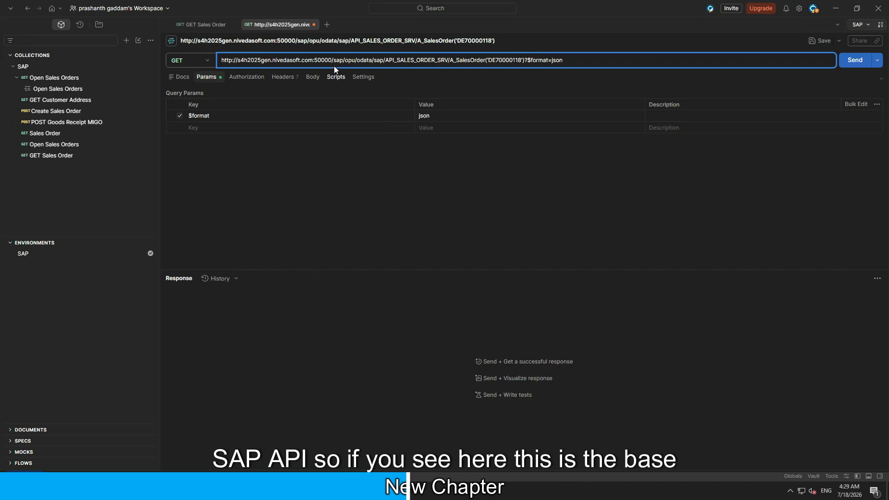
{"action": "left_click_drag", "start_coordinate": [332, 60], "coordinate": [216, 62]}
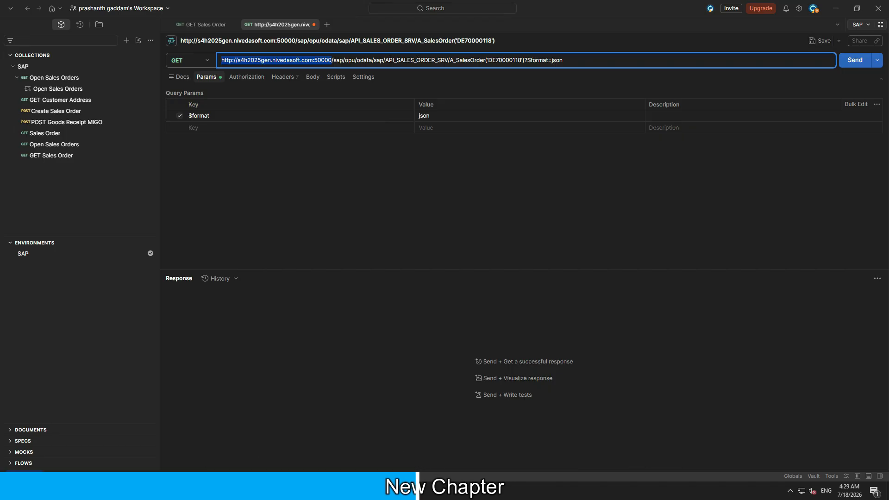
{"action": "left_click_drag", "start_coordinate": [385, 60], "coordinate": [444, 60]}
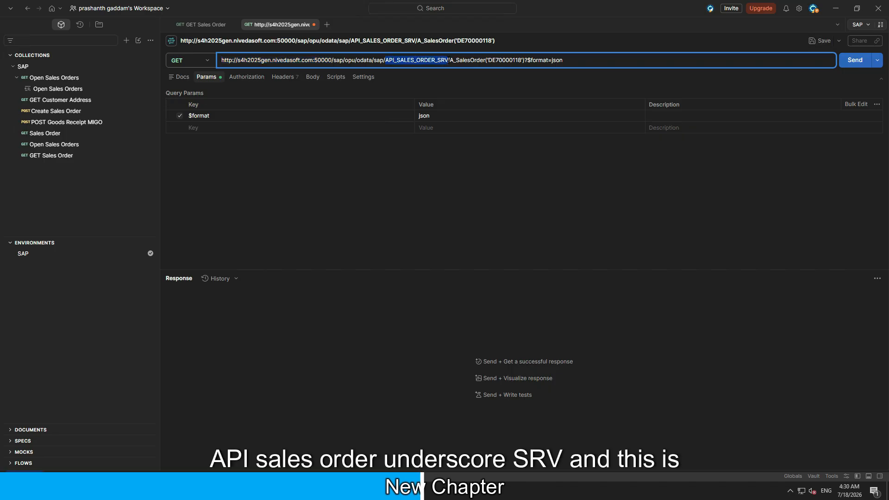
{"action": "left_click", "coordinate": [464, 60]}
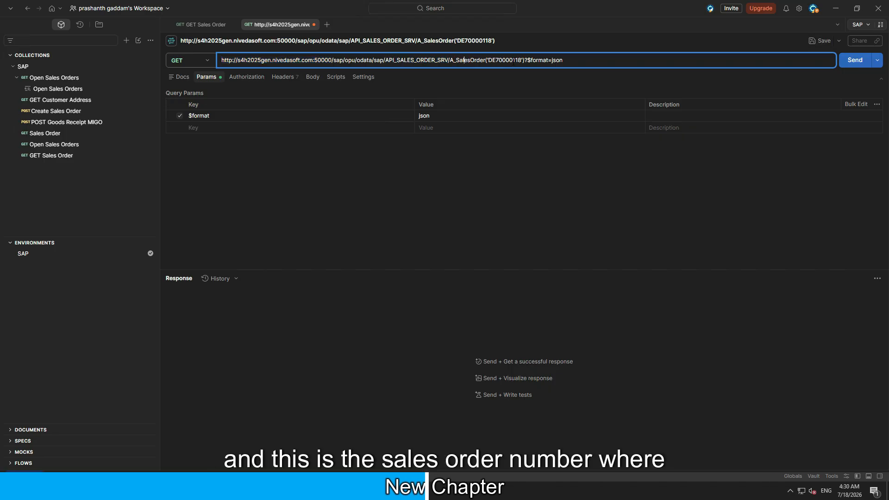
{"action": "left_click_drag", "start_coordinate": [485, 60], "coordinate": [532, 60]}
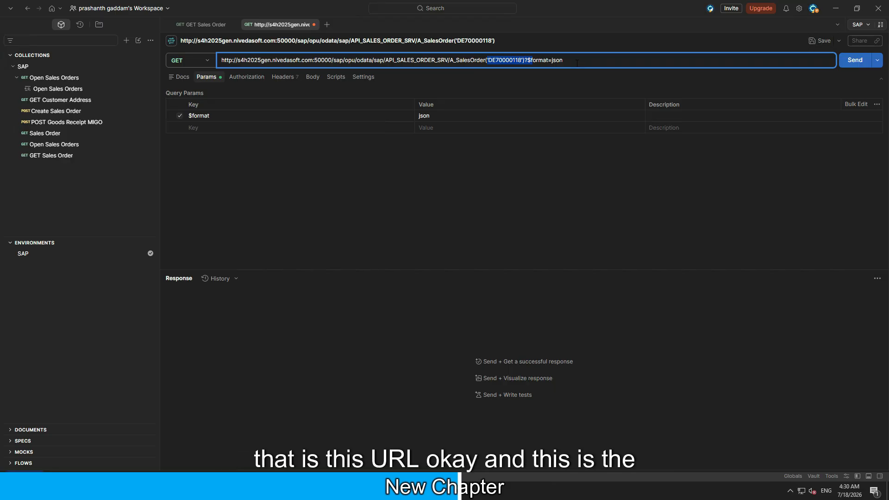
Review the available HTTP methods and the request's query parameters
{"action": "left_click", "coordinate": [207, 62]}
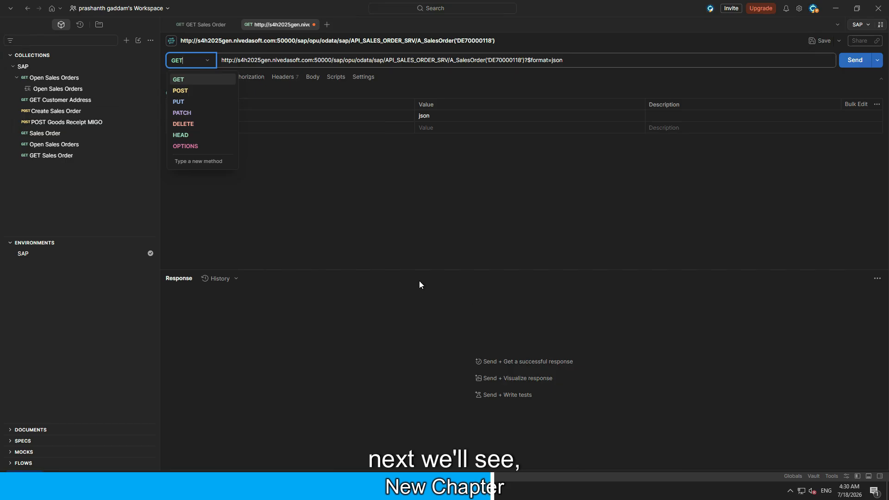
{"action": "left_click", "coordinate": [424, 220]}
{"action": "left_click", "coordinate": [209, 77]}
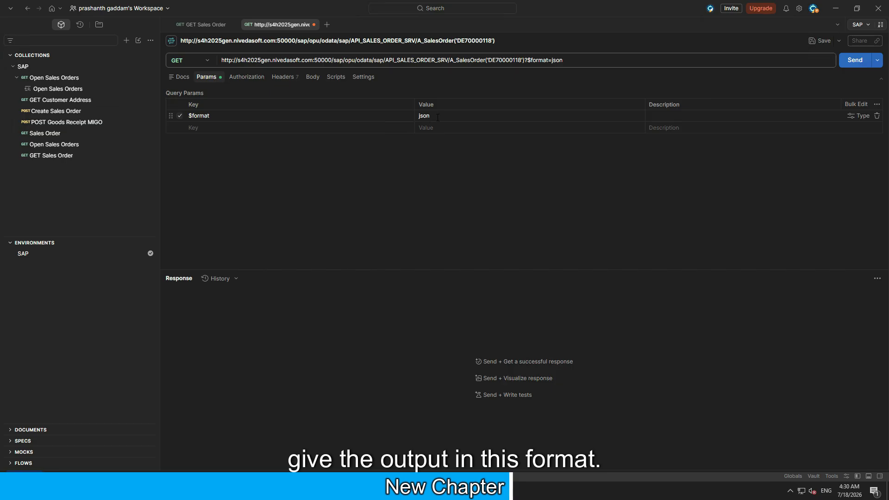
Set the request's authorization to Basic Auth and enter the SAP username and password
{"action": "left_click", "coordinate": [253, 83]}
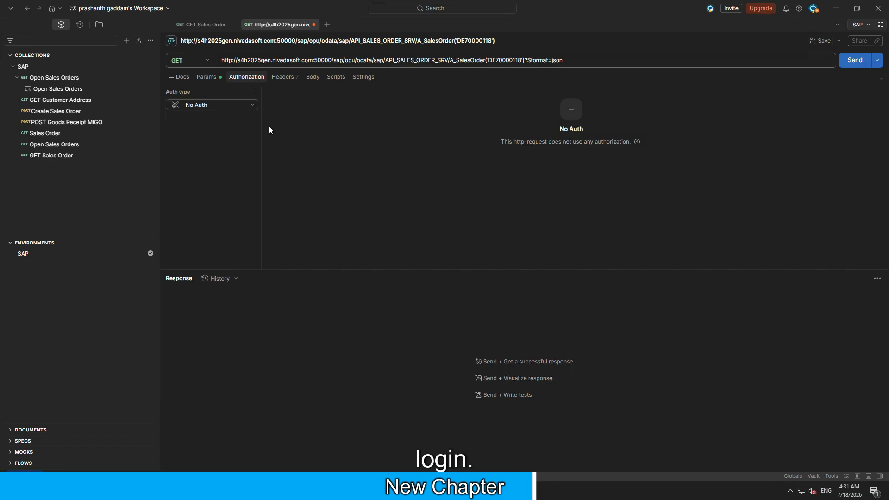
{"action": "left_click", "coordinate": [229, 107]}
{"action": "left_click", "coordinate": [224, 132]}
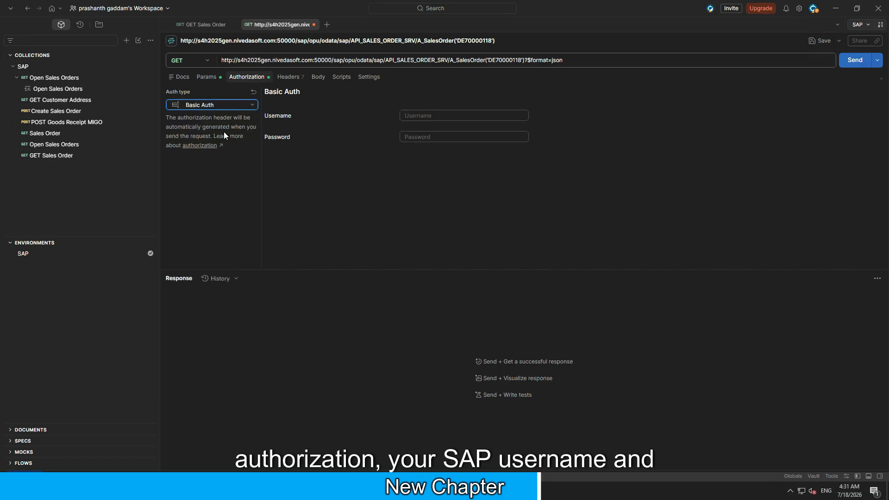
{"action": "left_click", "coordinate": [461, 115]}
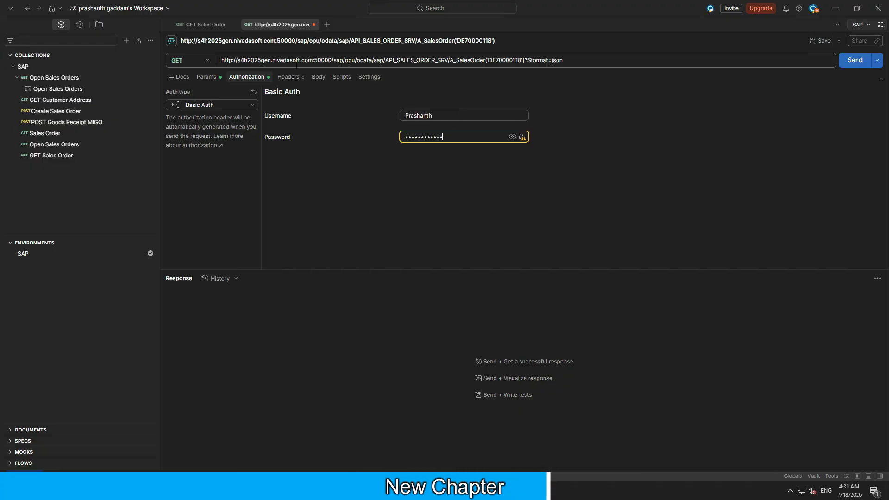
Inspect the request's headers and body settings, and the sales order number in the URL
{"action": "left_click", "coordinate": [288, 79]}
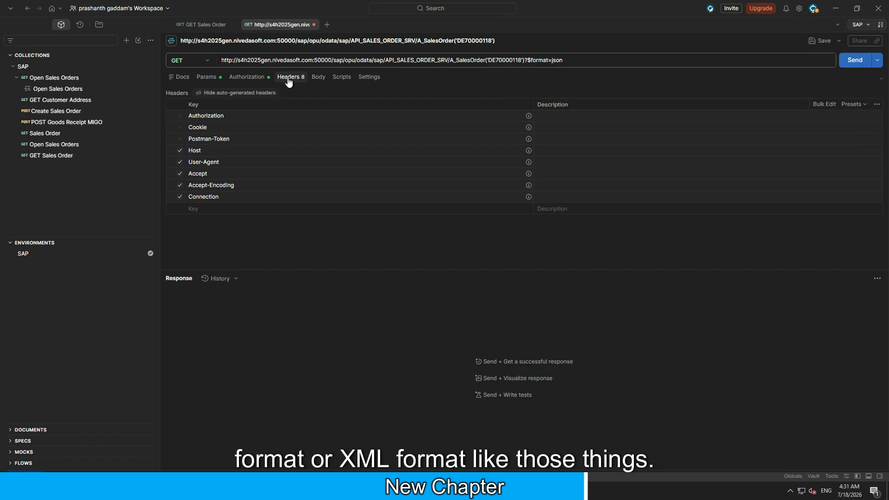
{"action": "left_click", "coordinate": [323, 78]}
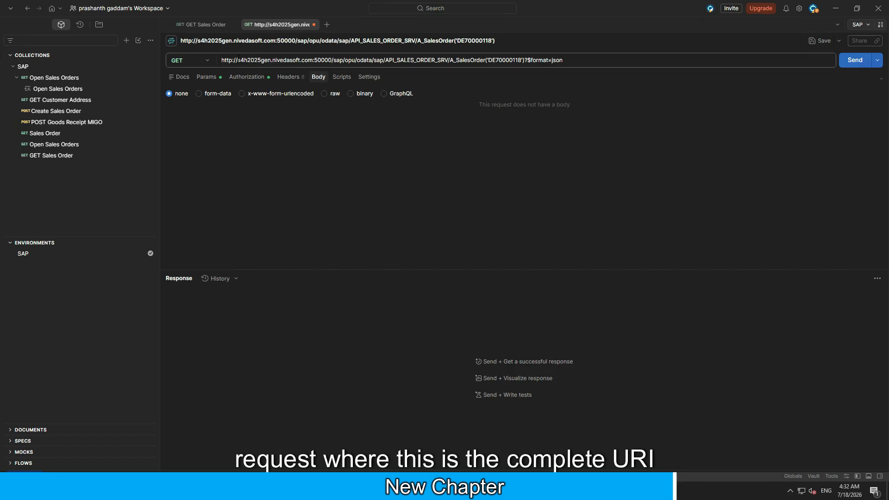
{"action": "left_click", "coordinate": [222, 59]}
{"action": "left_click_drag", "start_coordinate": [484, 61], "coordinate": [532, 61]}
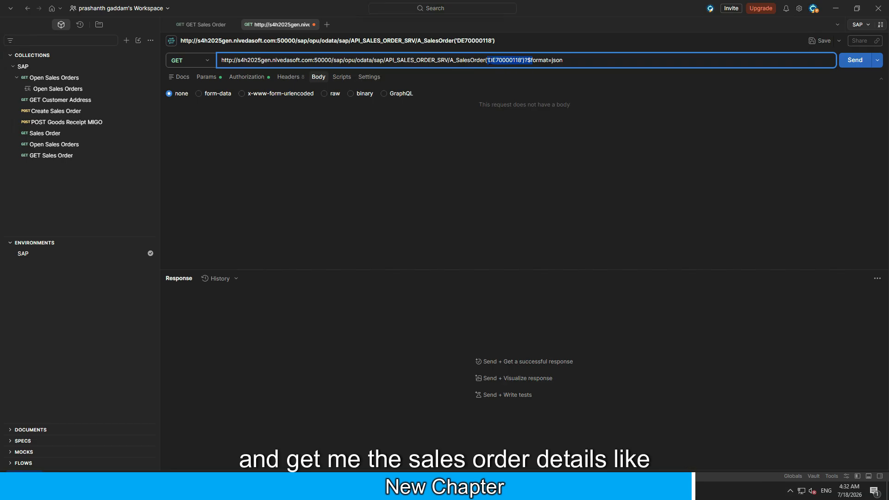
{"action": "left_click", "coordinate": [488, 60]}
{"action": "left_click_drag", "start_coordinate": [488, 61], "coordinate": [522, 61]}
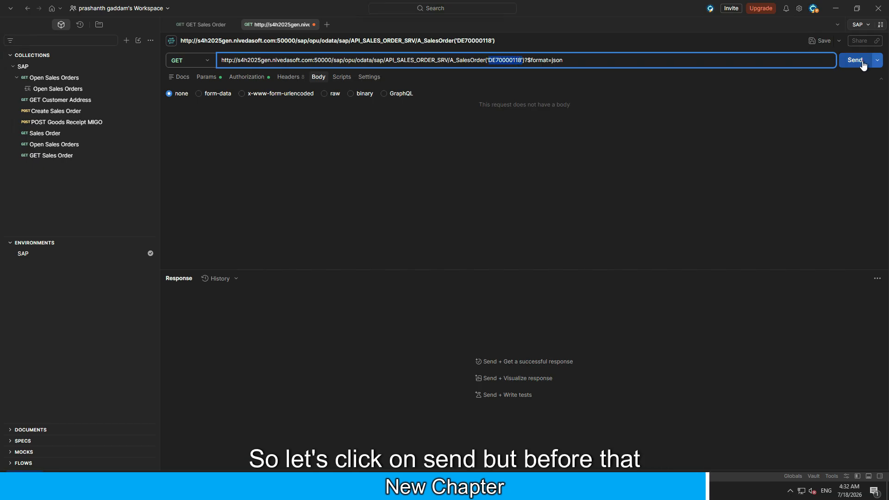
Recheck the Basic Auth credentials and send the GET request
{"action": "left_click", "coordinate": [253, 78]}
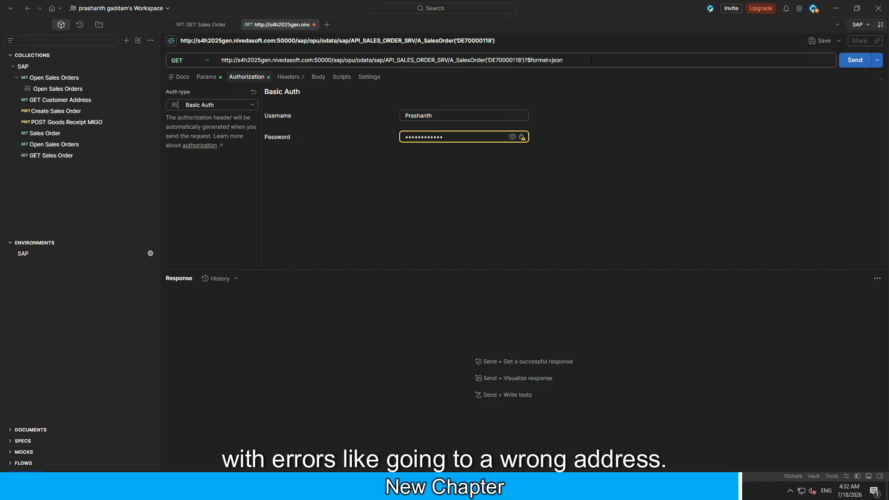
{"action": "left_click", "coordinate": [854, 60]}
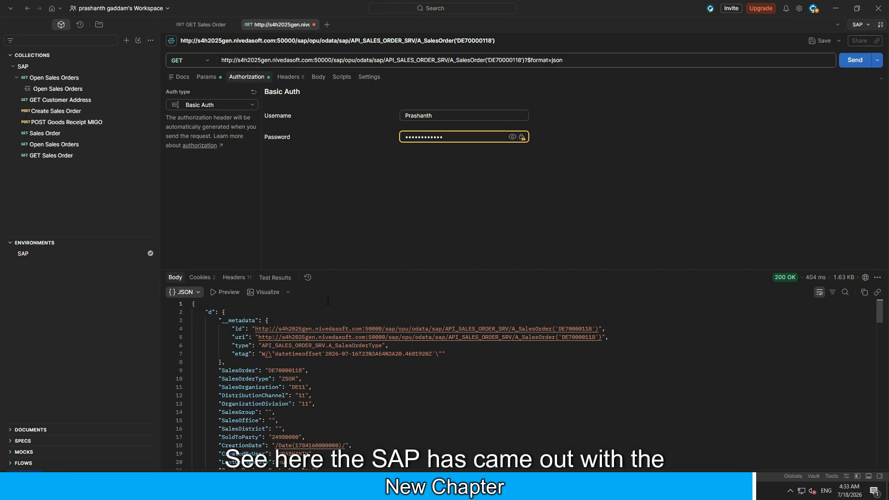
Examine the sales order number, sales organization, distribution channel and division in the JSON response
{"action": "scroll", "coordinate": [342, 301], "scroll_direction": "down", "scroll_amount": 1}
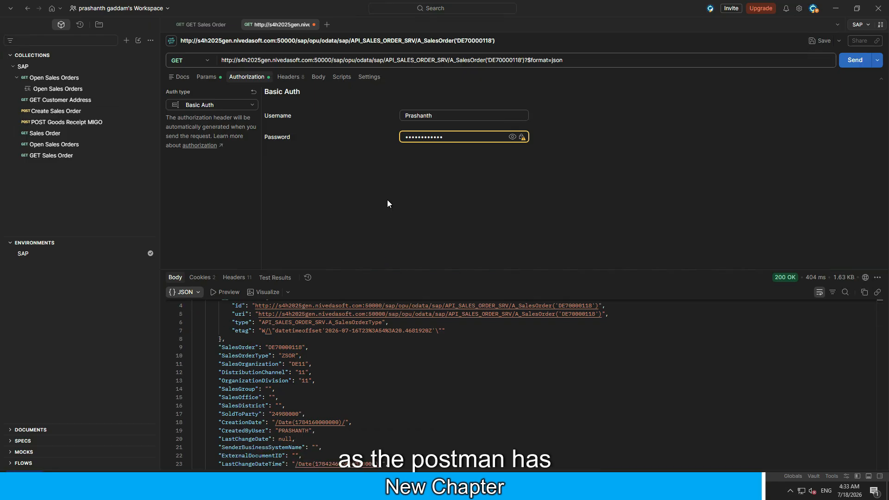
{"action": "left_click_drag", "start_coordinate": [266, 348], "coordinate": [307, 347]}
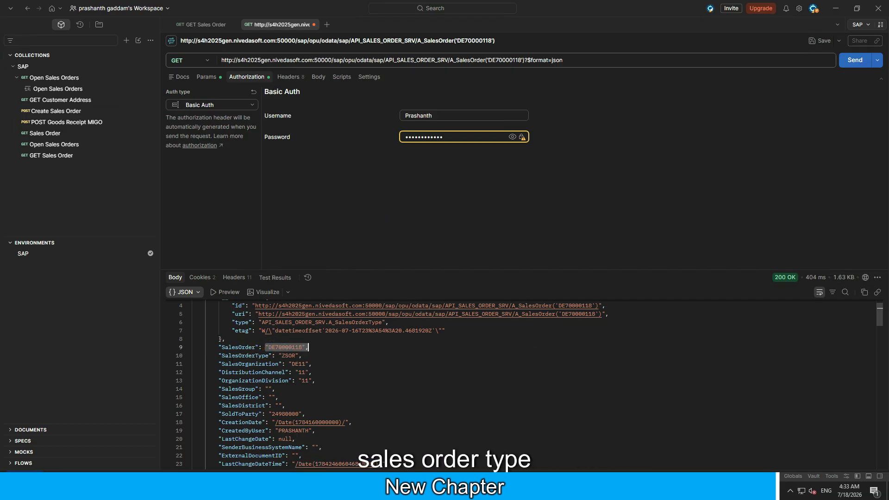
{"action": "left_click_drag", "start_coordinate": [221, 364], "coordinate": [325, 389]}
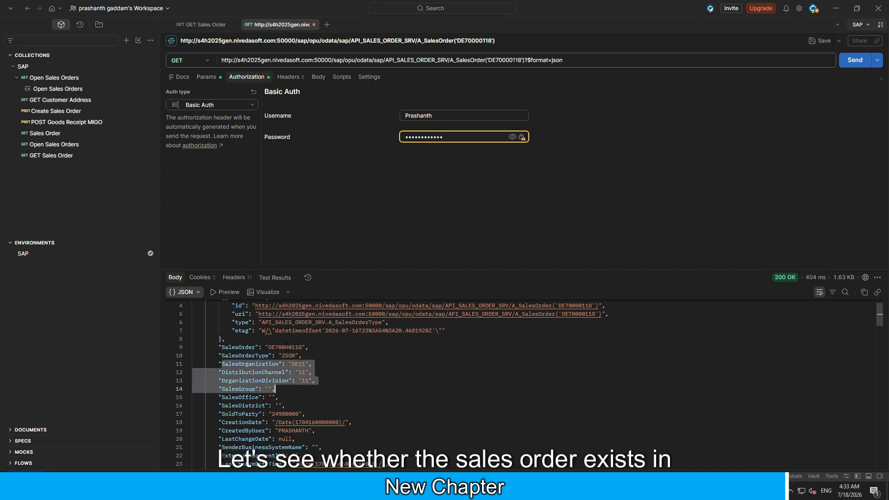
Switch to the SAP window and look up the sales order to check that it exists
{"action": "mouse_move", "coordinate": [151, 489]}
{"action": "left_click", "coordinate": [178, 446]}
{"action": "left_click", "coordinate": [121, 96]}
{"action": "key", "text": "Return"}
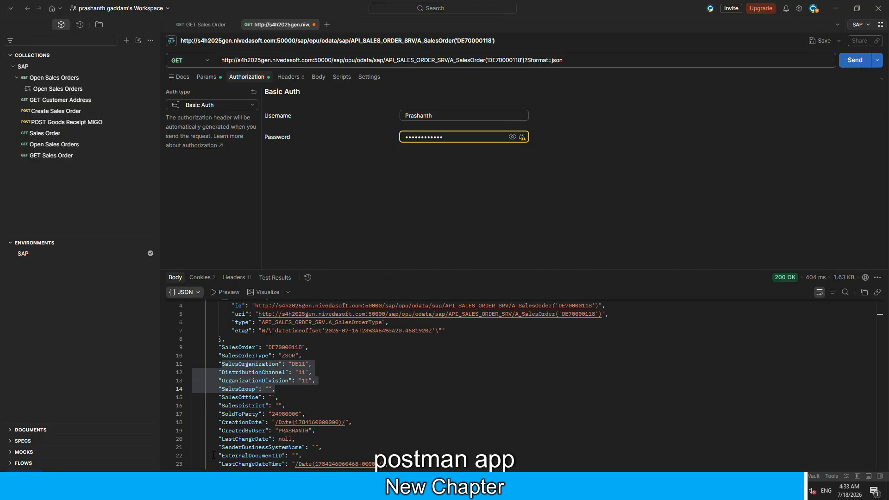
Examine the rest of the JSON response down to the deferred billing plan, item and partner links
{"action": "scroll", "coordinate": [366, 386], "scroll_direction": "down", "scroll_amount": 6}
{"action": "scroll", "coordinate": [366, 385], "scroll_direction": "down", "scroll_amount": 10}
{"action": "scroll", "coordinate": [364, 382], "scroll_direction": "down", "scroll_amount": 18}
{"action": "scroll", "coordinate": [363, 383], "scroll_direction": "up", "scroll_amount": 11}
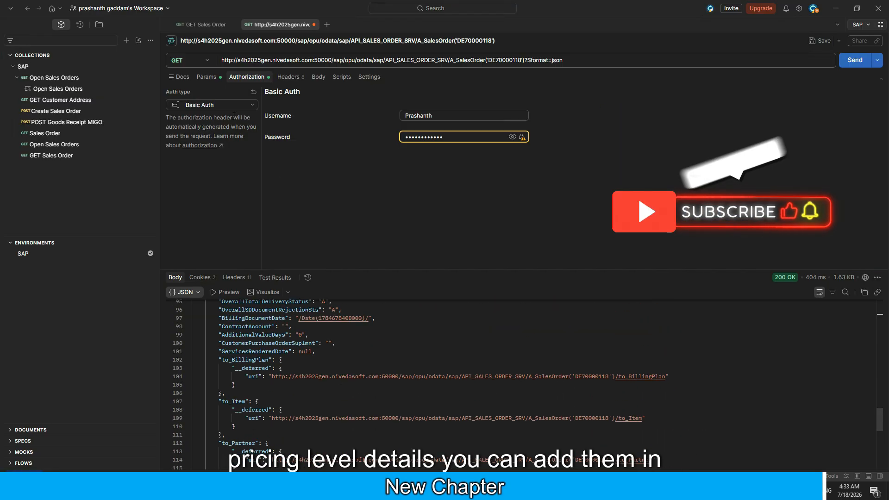
Open the request's query parameters for editing
{"action": "left_click", "coordinate": [206, 77]}
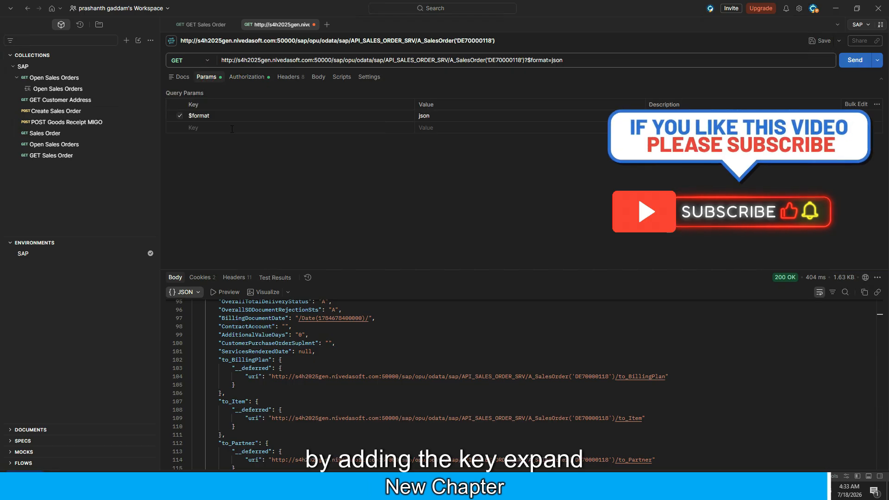